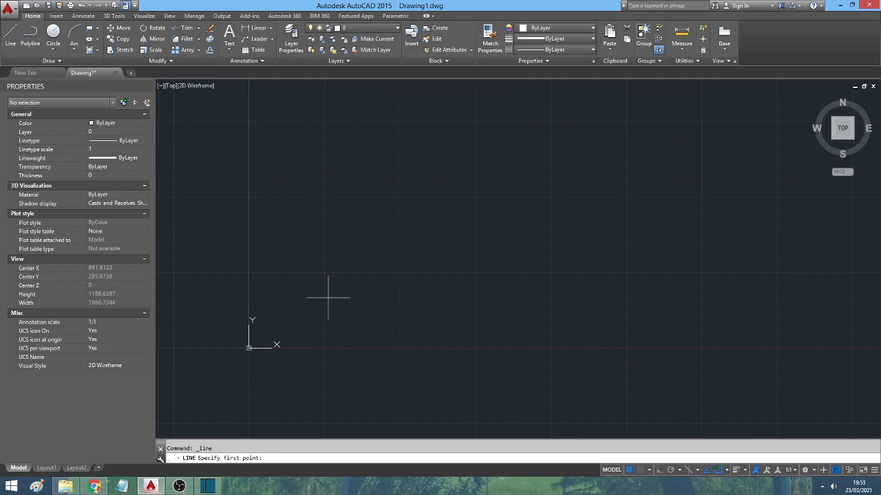
Start a line at the drawing origin, 0,0
text(0,0)
key(Return)
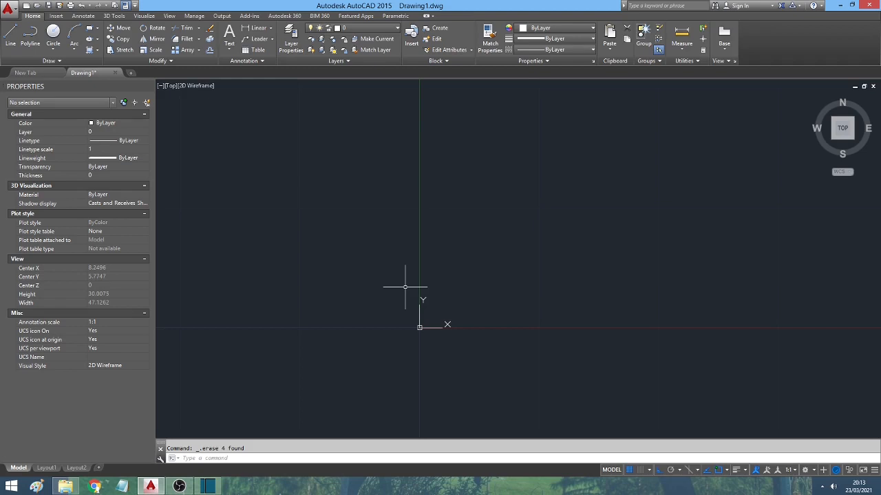
Check the current setting of the DYNPICOORDS system variable without entering a new value
click(257, 459)
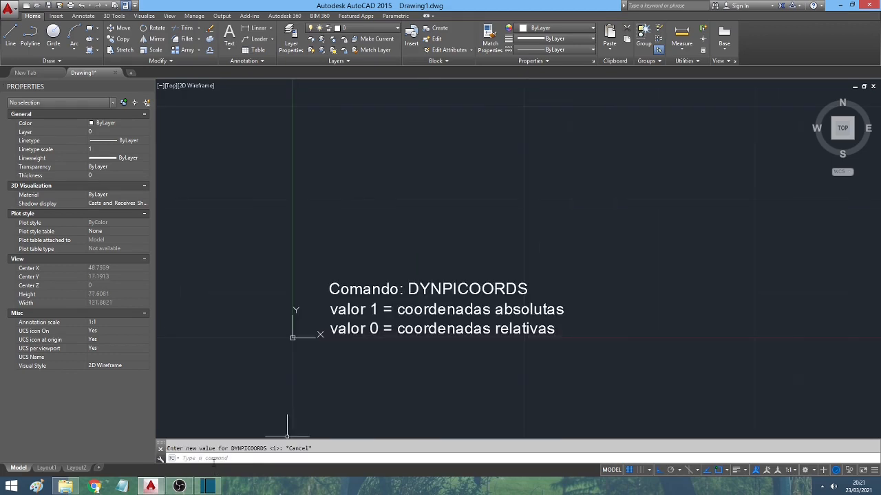
click(214, 460)
text(dy)
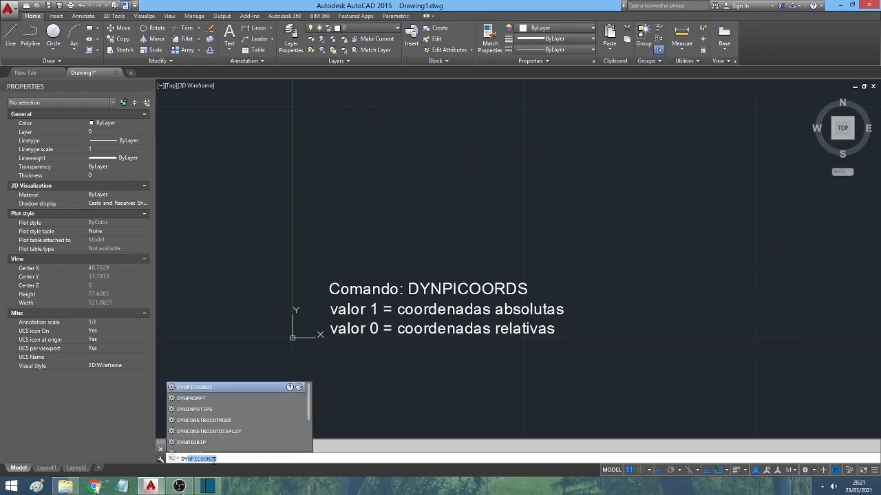
text(npi)
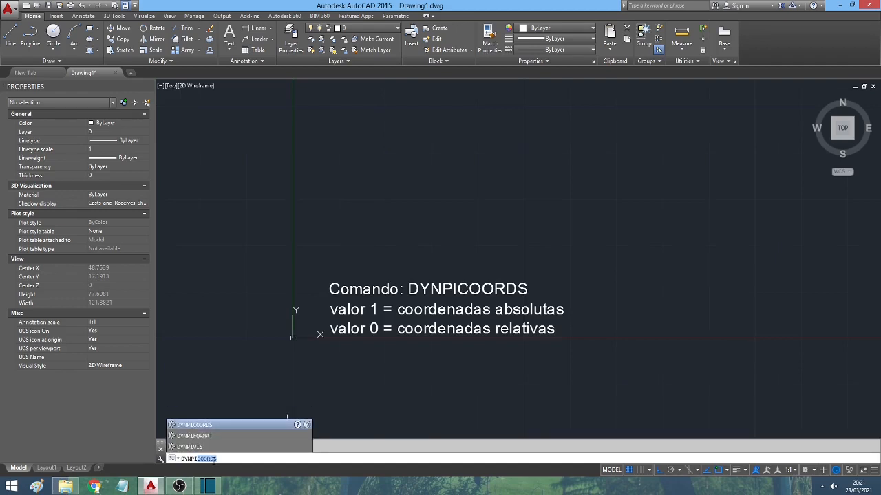
click(261, 425)
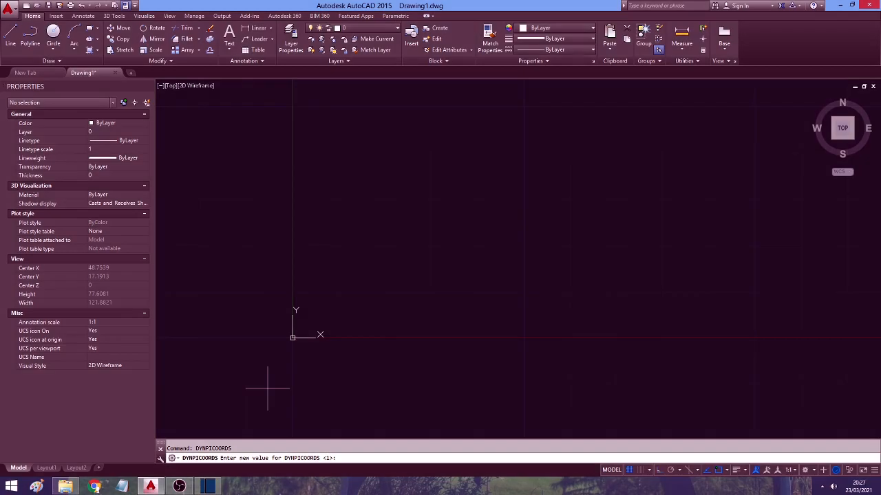
key(Escape)
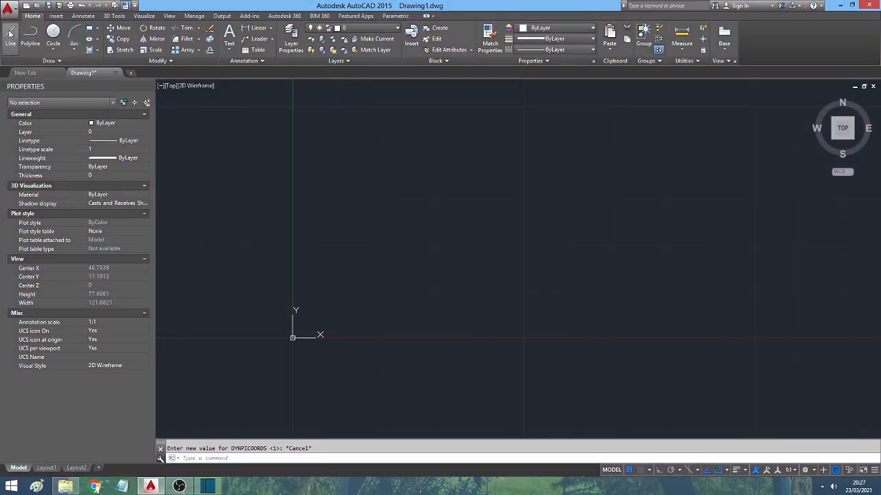
With Ortho on, draw a vertical line from 0,0 to 0,6 using absolute coordinates
click(9, 33)
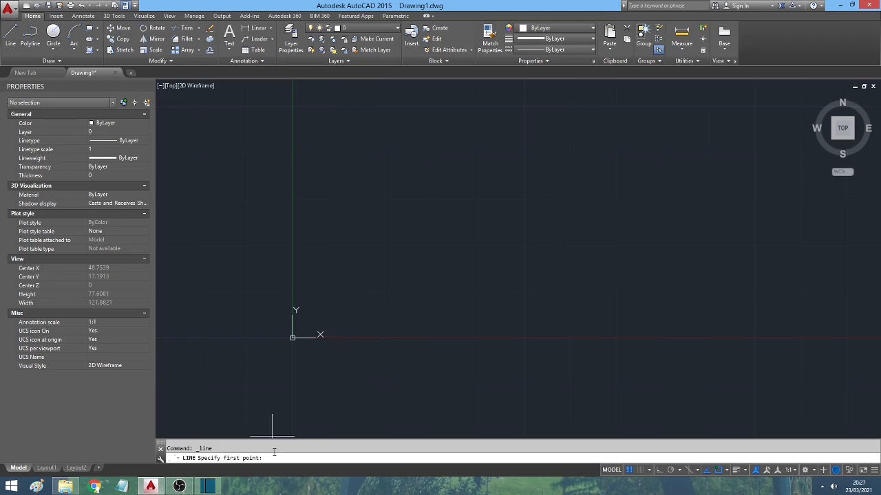
text(0,0)
key(Return)
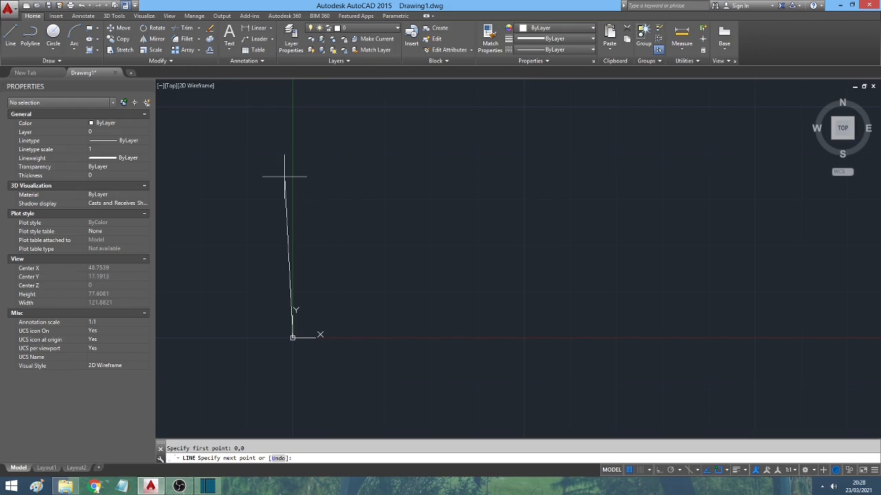
key(F8)
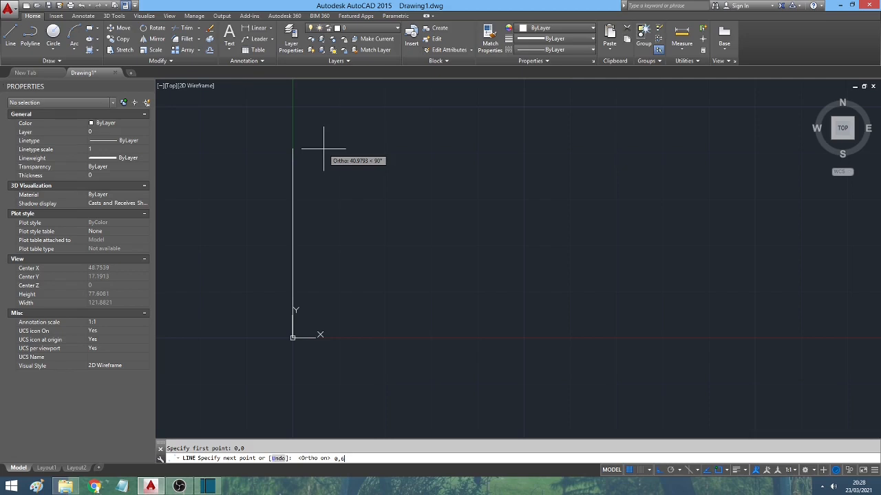
key(Return)
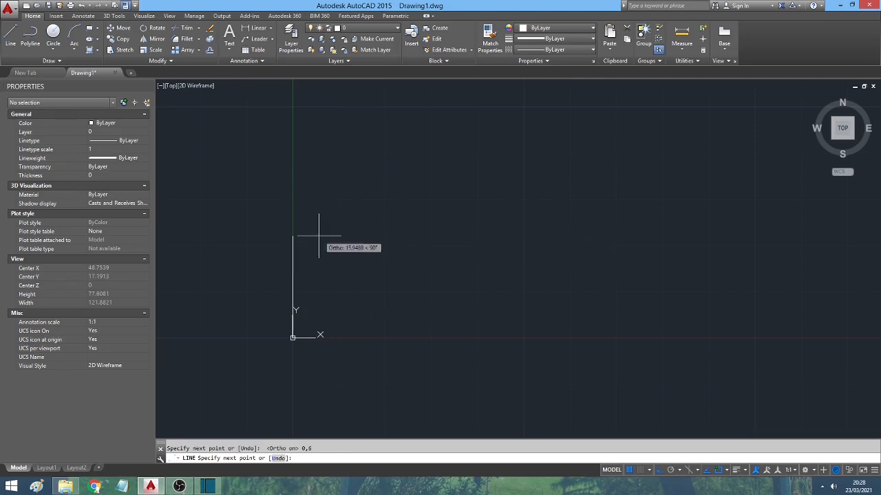
Complete the square by continuing the line through absolute points 6,6 and 6,0 back to 0,0
scroll(290, 330, up, 4)
scroll(292, 329, up, 2)
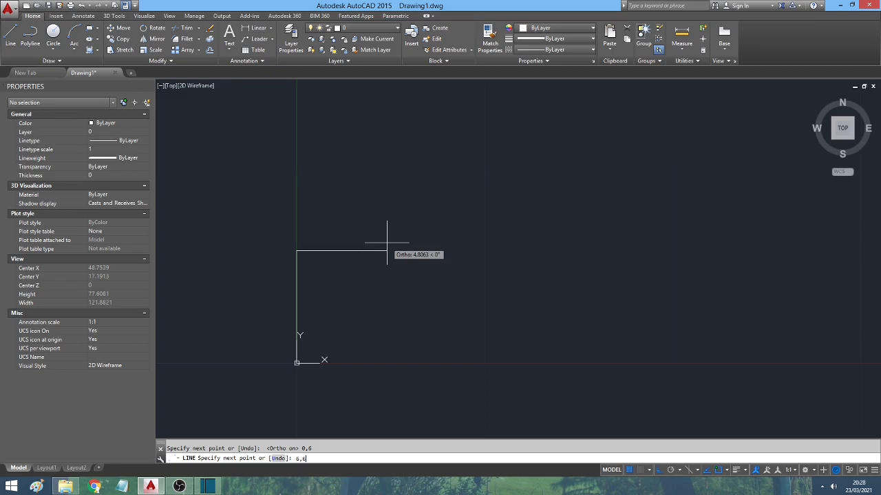
key(Return)
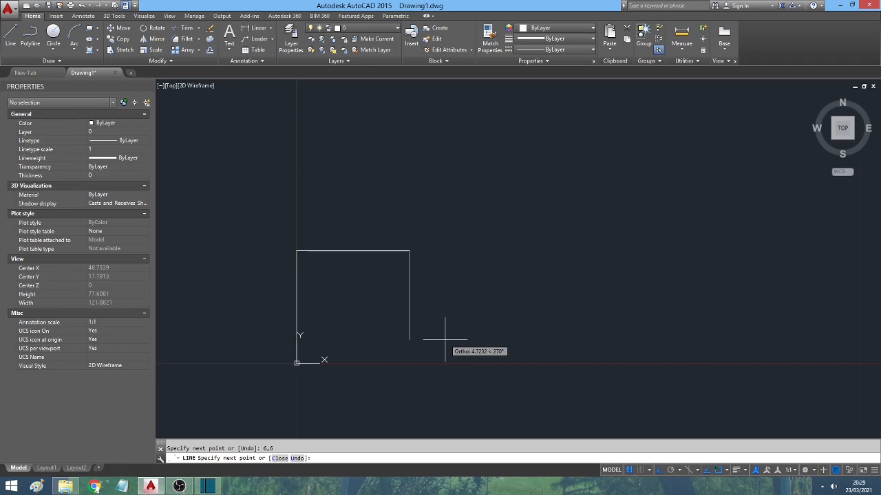
text(6)
key(Return)
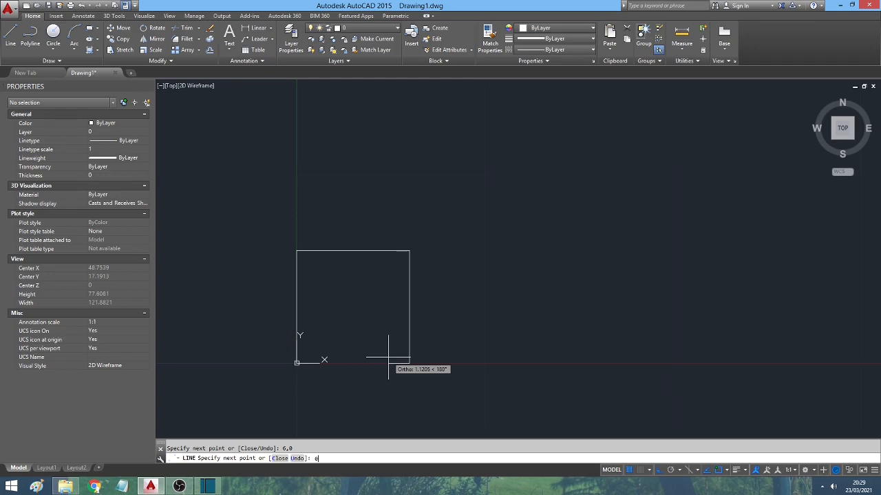
text(,0)
key(Return)
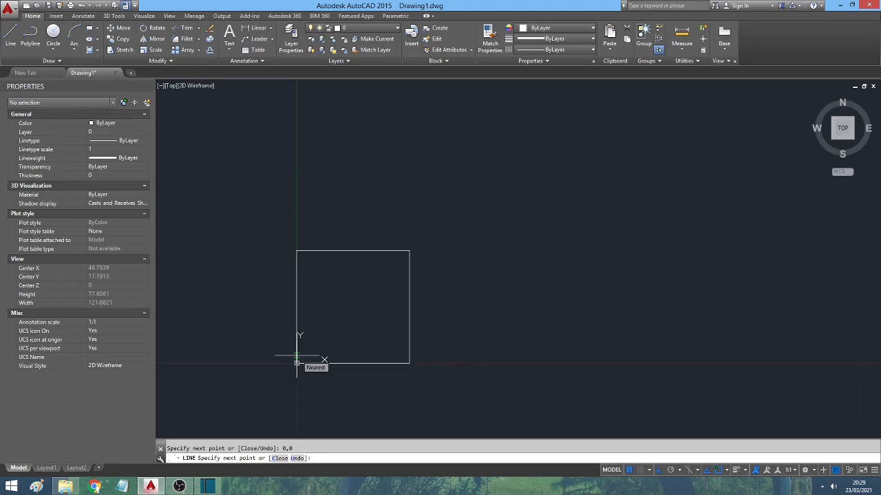
key(Return)
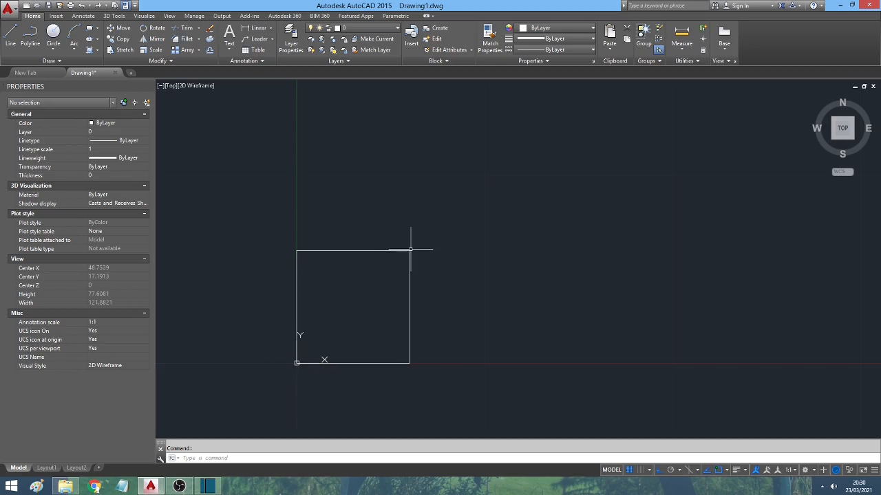
Turn Ortho off to move the UCS origin to the square's upper-right corner, and restore the World coordinate system
click(321, 359)
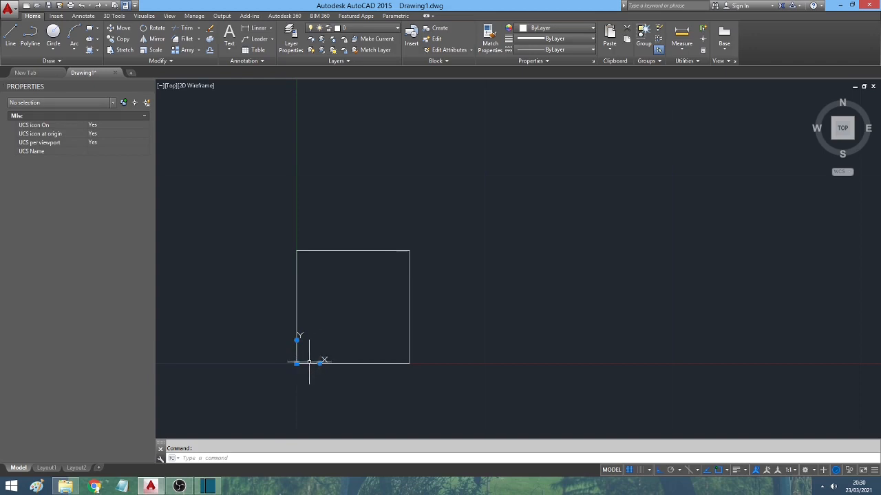
mouse_move(297, 364)
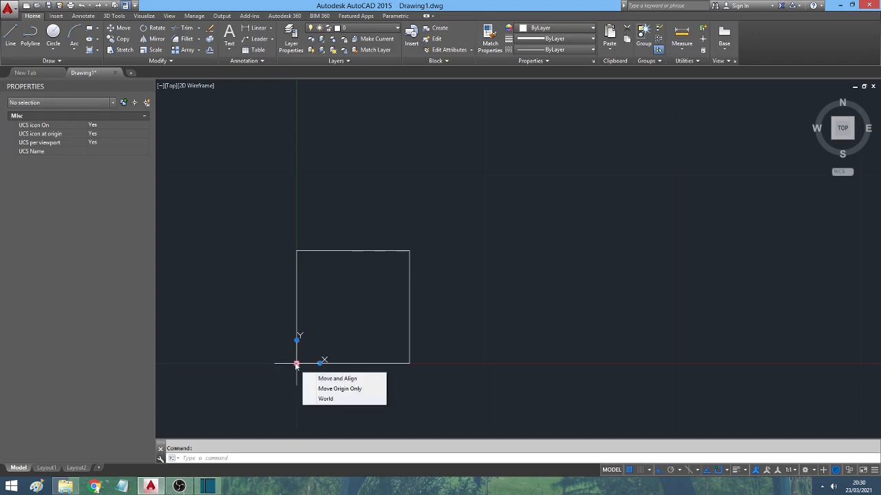
click(297, 364)
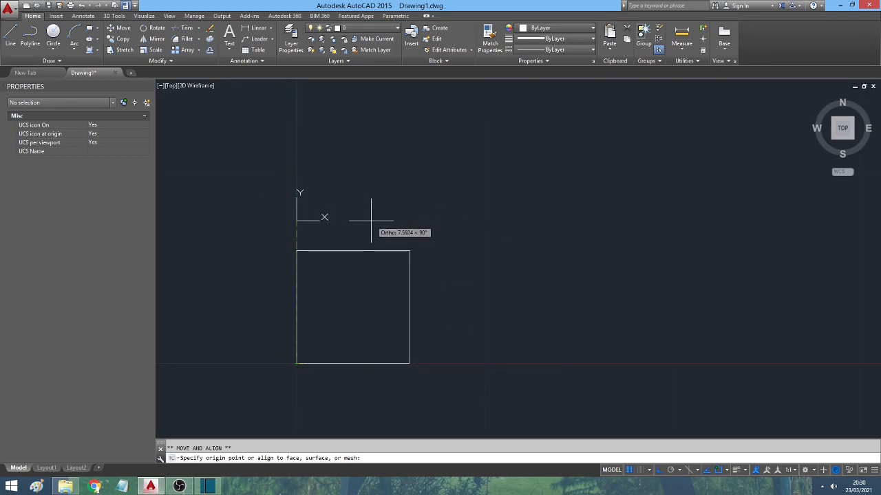
key(F8)
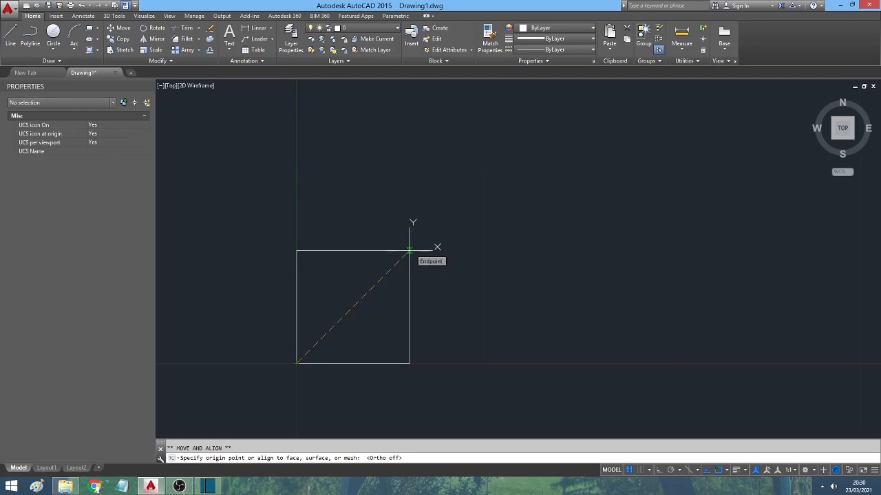
click(410, 251)
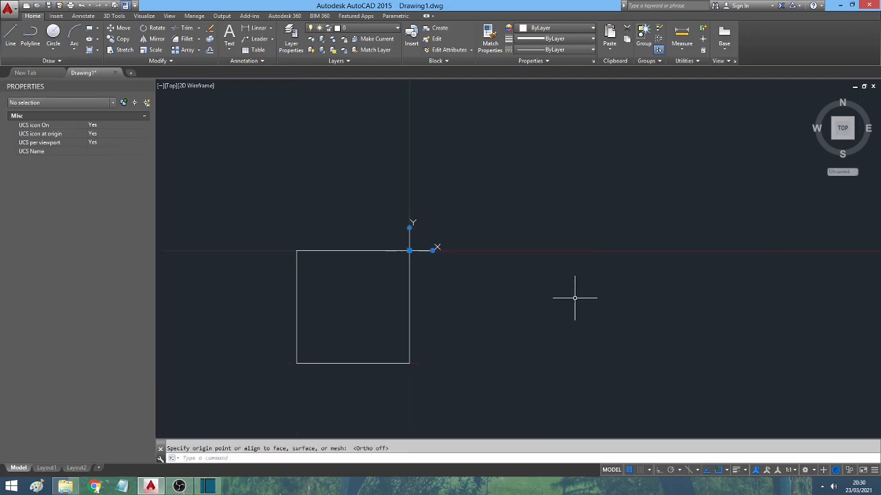
key(Escape)
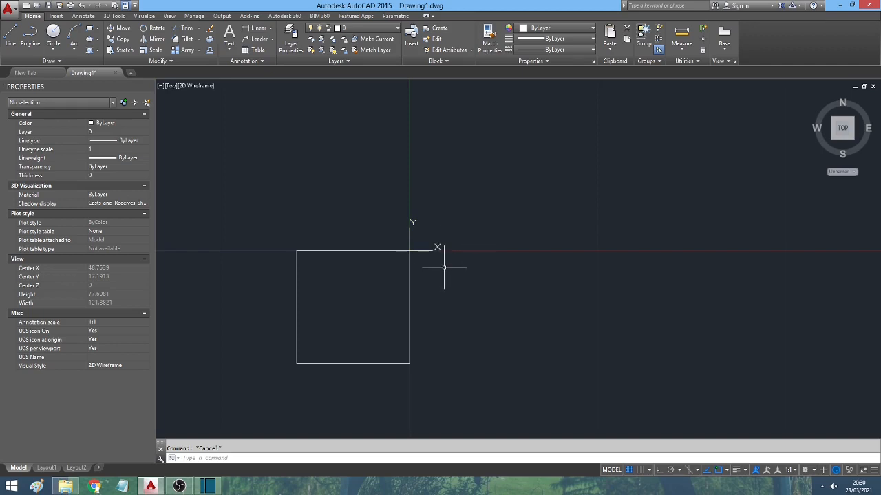
click(429, 248)
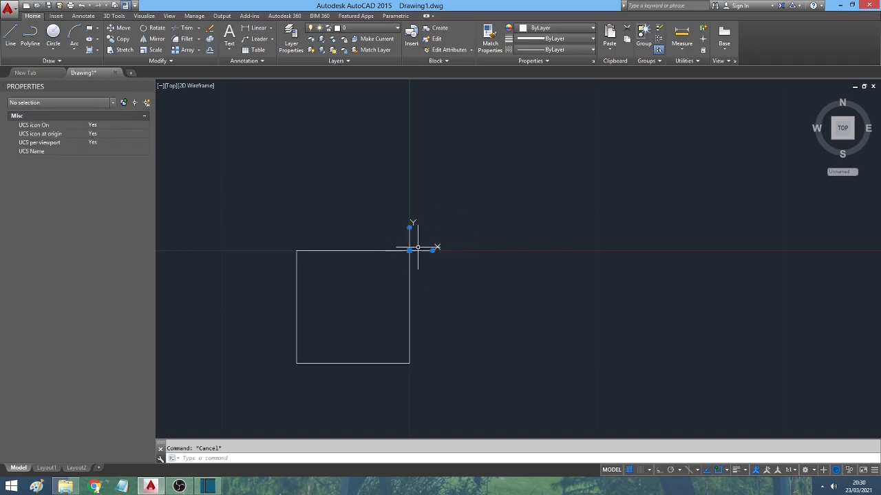
right_click(418, 249)
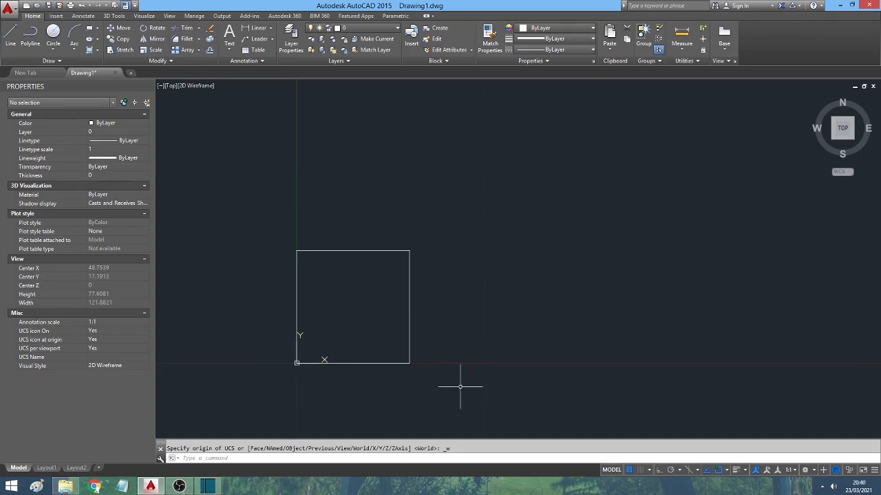
Erase all four lines of the square
click(436, 383)
click(371, 242)
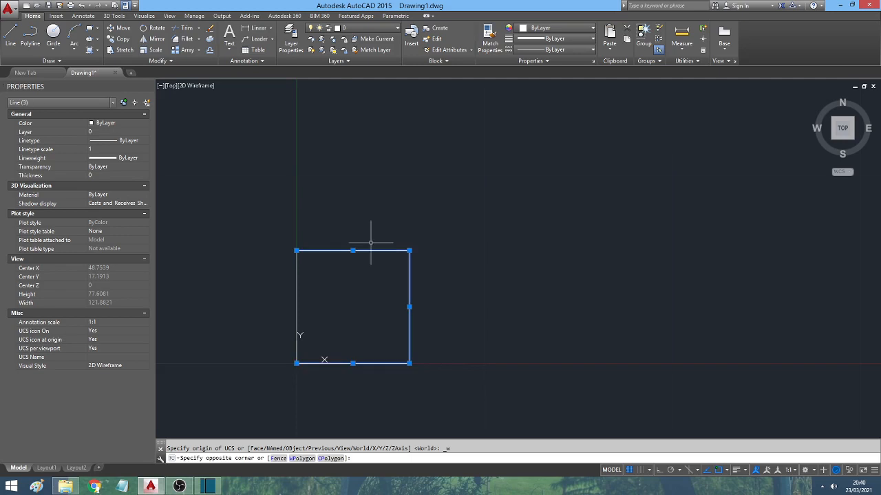
click(296, 269)
key(Delete)
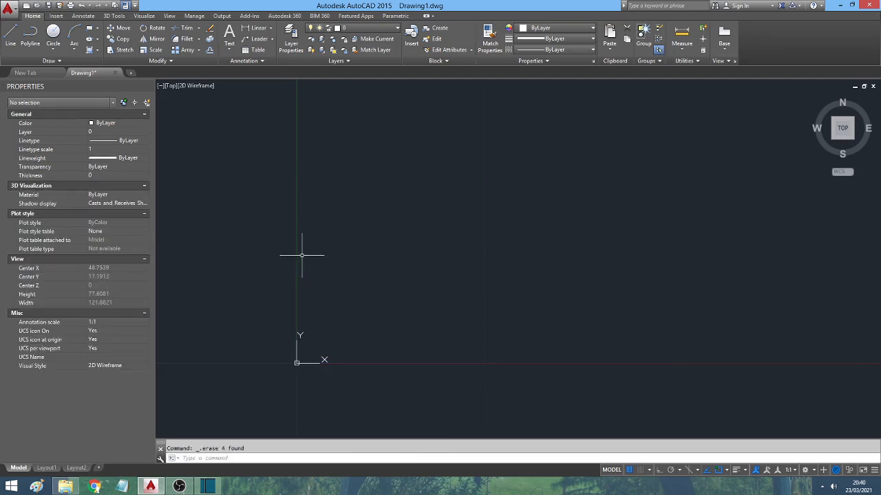
Open the DYNPICOORDS system variable for editing
click(249, 459)
text(dy)
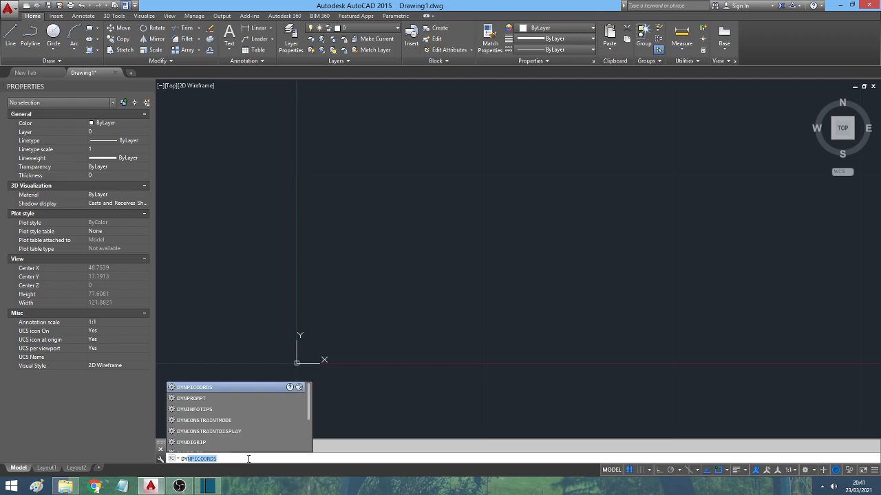
text(NPI)
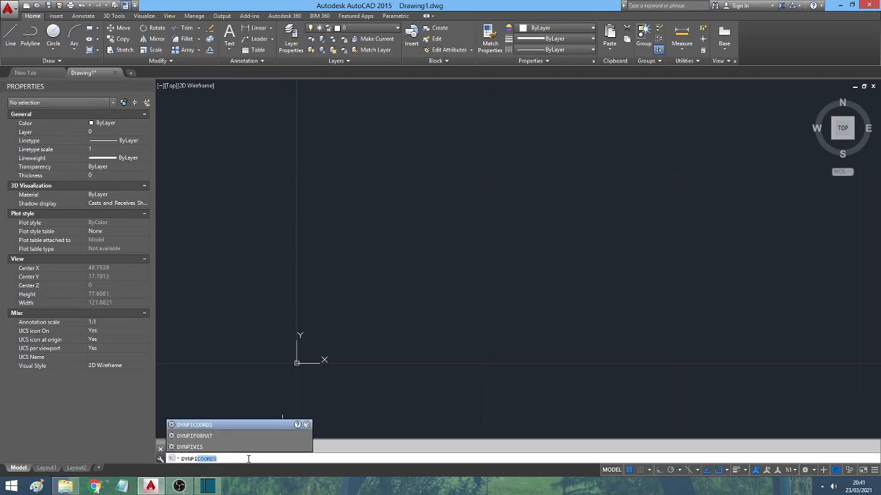
key(Return)
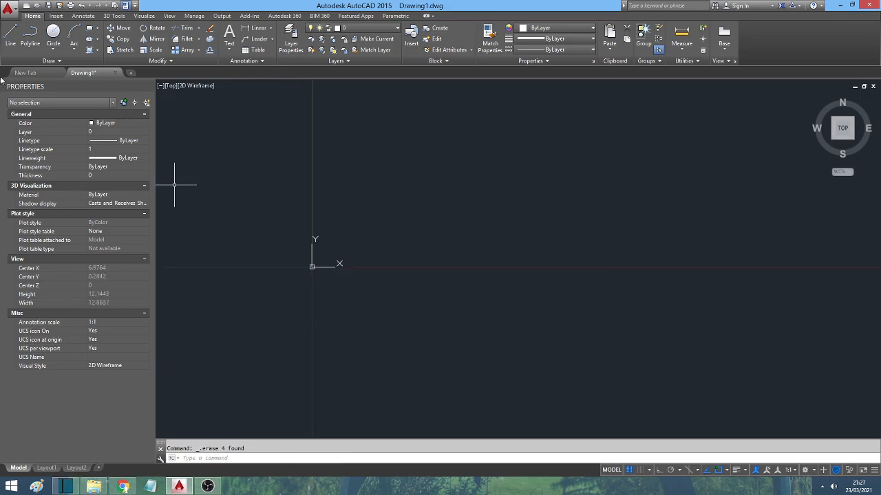
With Ortho on, draw a vertical line from 0,0 using the relative coordinate @0,6
click(9, 35)
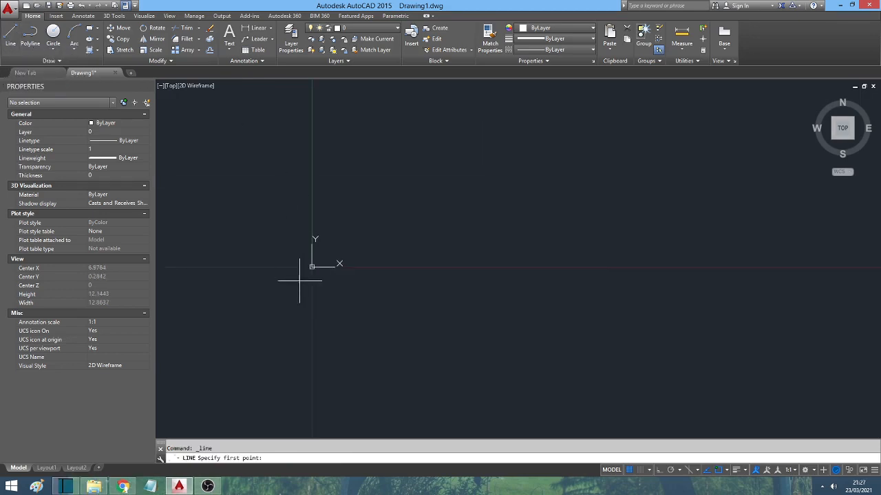
text(0,0)
key(Return)
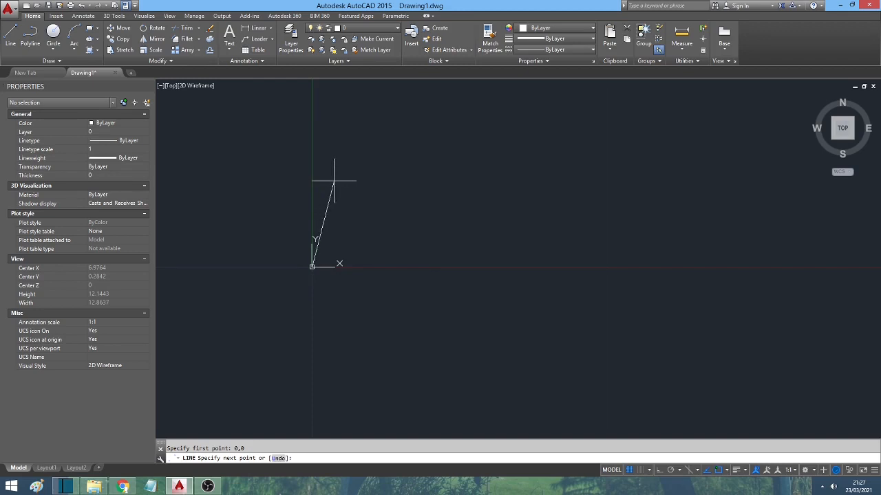
key(F8)
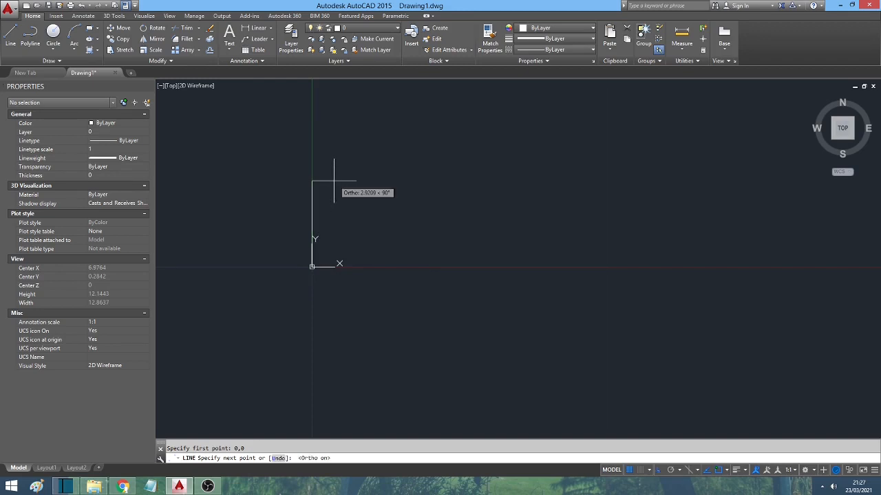
scroll(333, 183, up, 2)
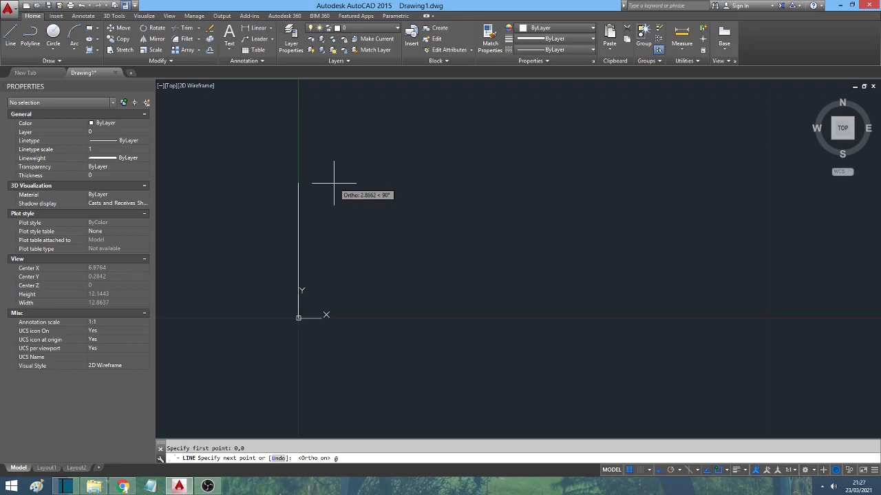
text(,6)
key(Return)
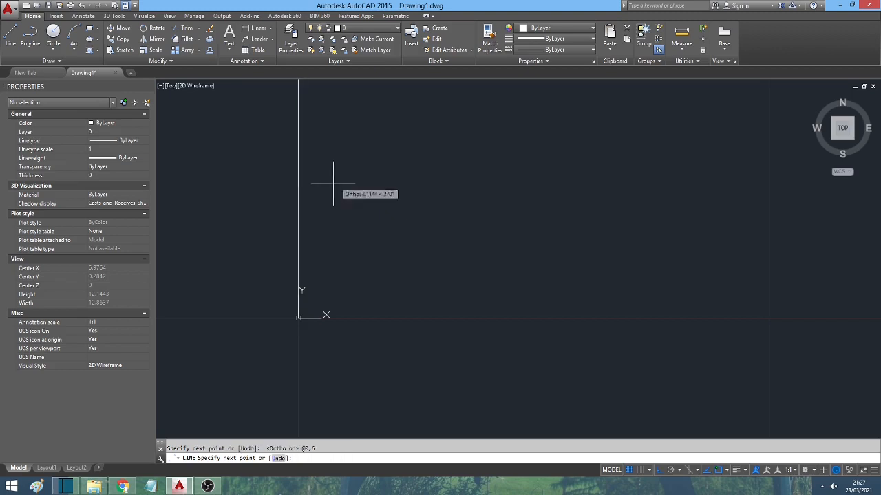
Continue the line horizontally rightward from its upper end with a relative coordinate that has a Y offset of 0
scroll(337, 306, down, 3)
scroll(341, 273, up, 2)
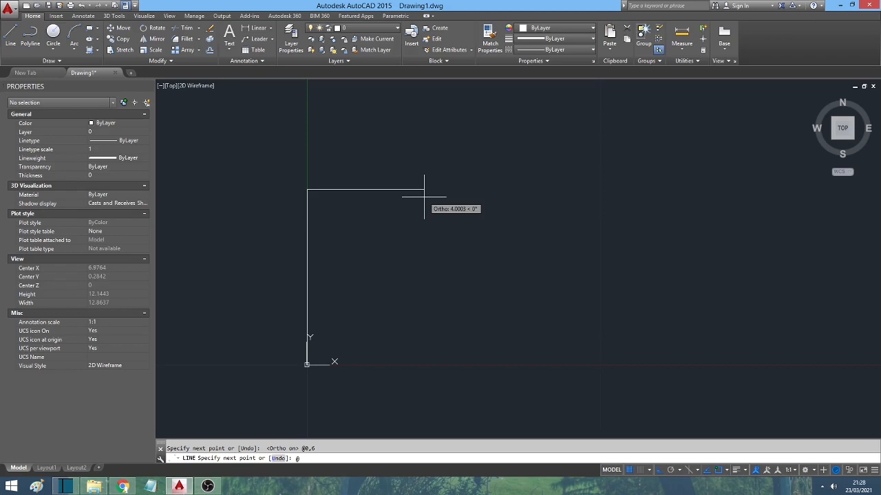
text(,0)
key(Return)
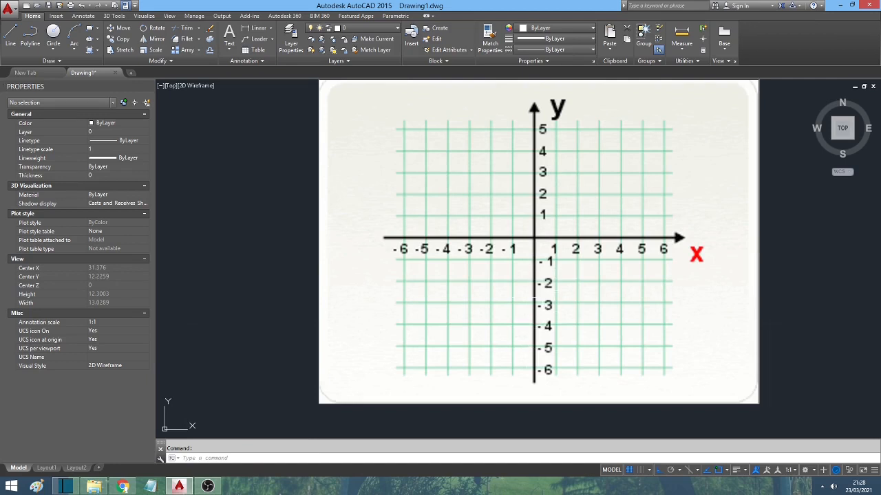
Move the lower axis image by its 0 point onto the right endpoint of the horizontal line
scroll(534, 249, down, 3)
middle_drag(533, 289, 543, 258)
click(547, 314)
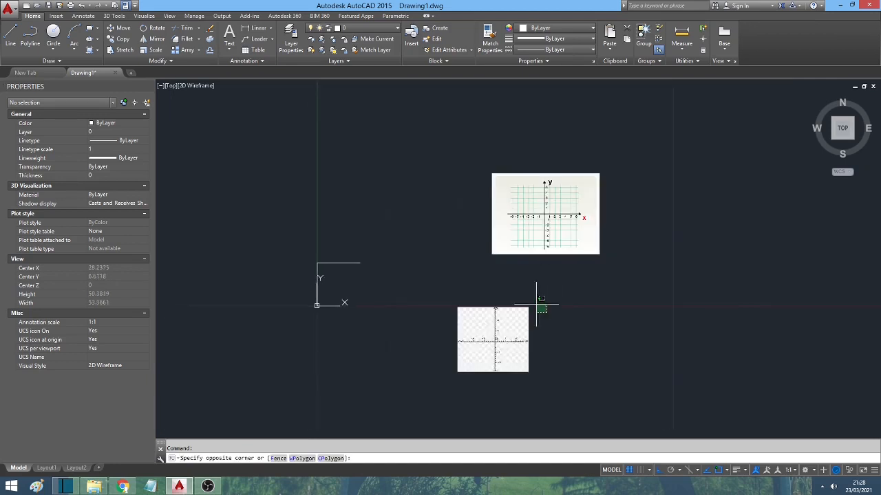
click(501, 294)
right_click(500, 293)
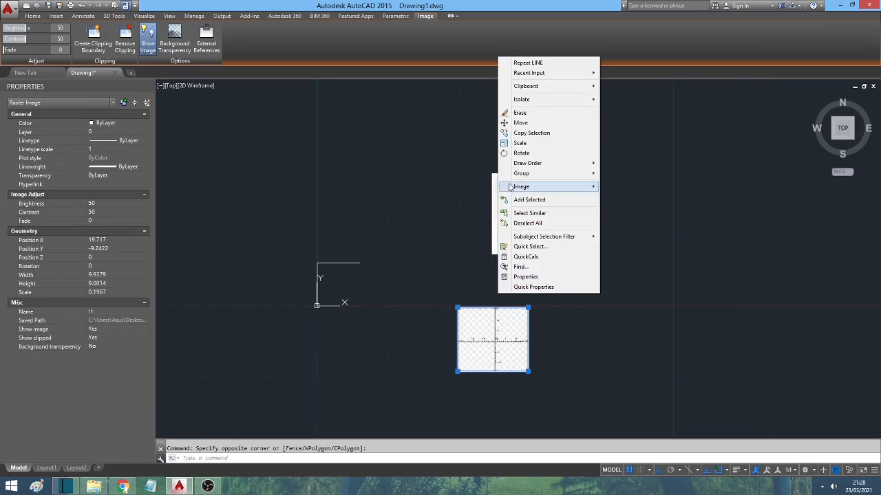
click(521, 123)
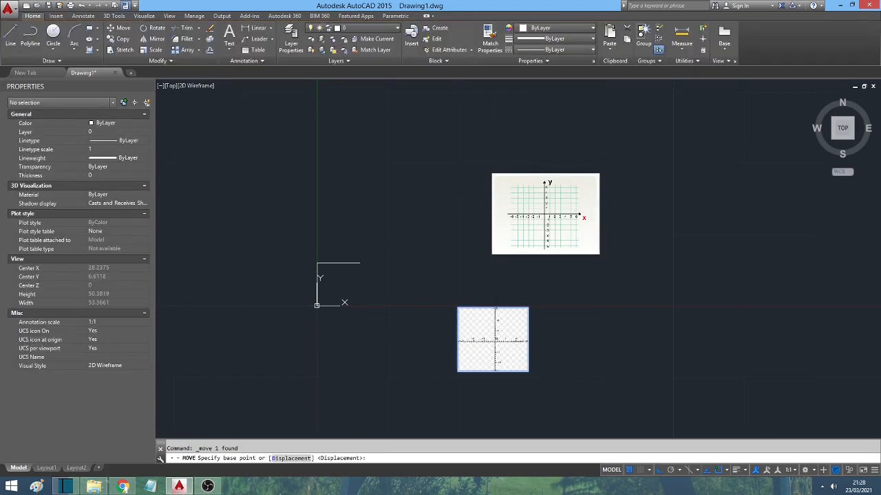
scroll(497, 342, up, 5)
scroll(497, 342, up, 2)
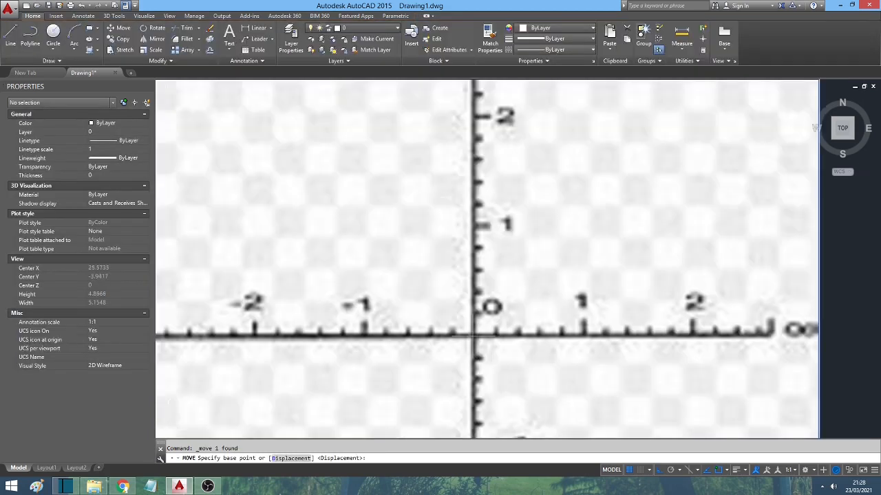
click(484, 328)
scroll(581, 302, down, 8)
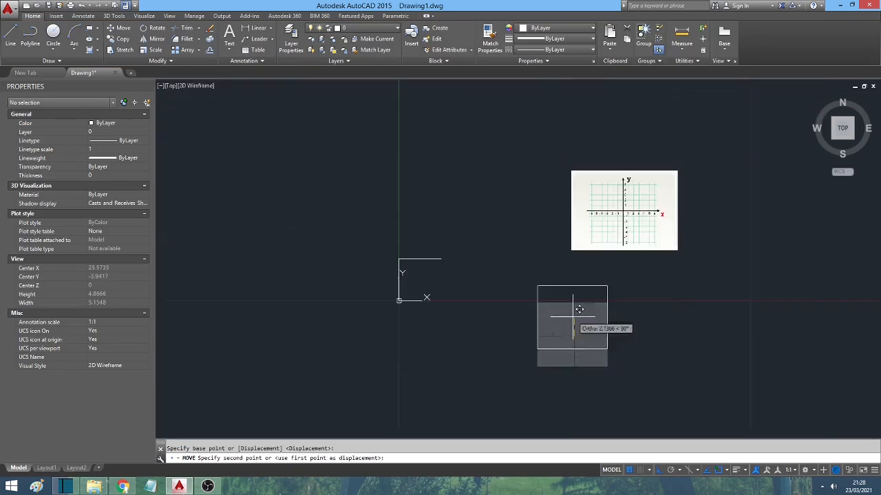
scroll(447, 255, up, 4)
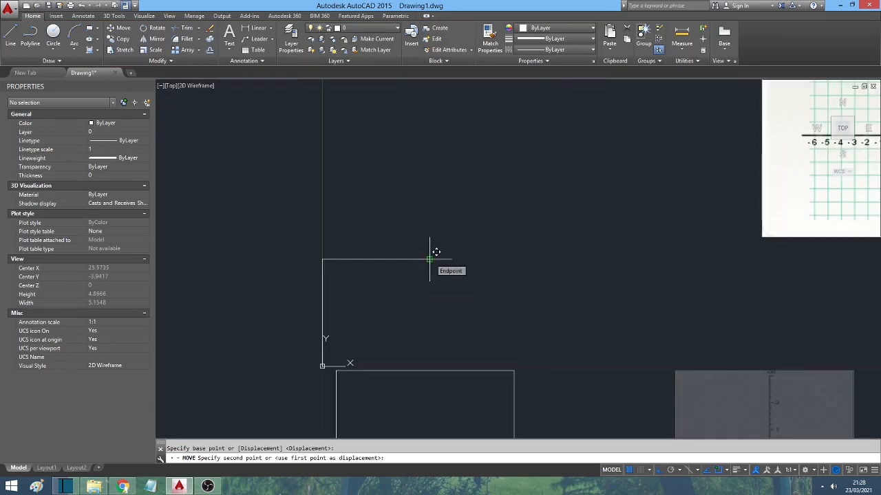
click(429, 259)
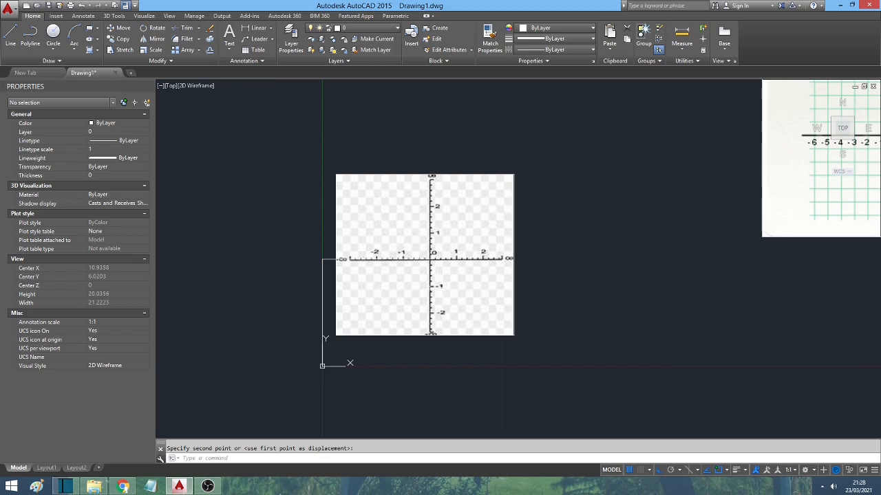
key(Escape)
scroll(401, 283, up, 2)
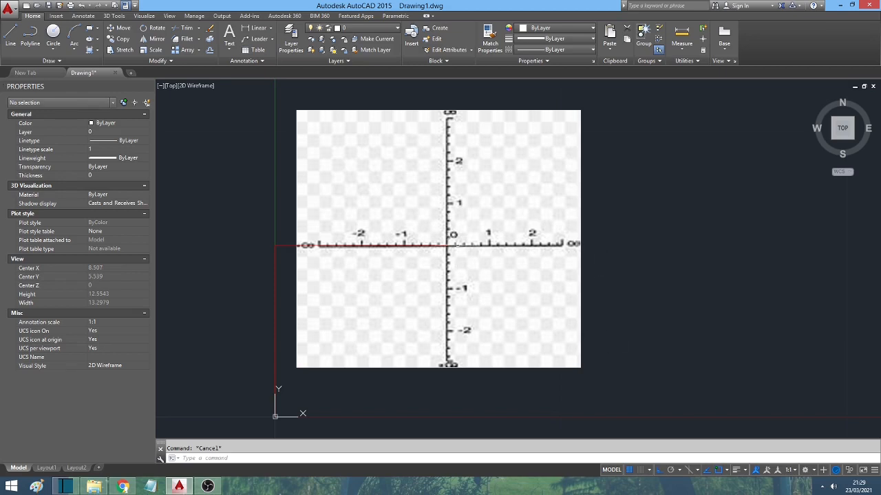
click(53, 34)
click(446, 247)
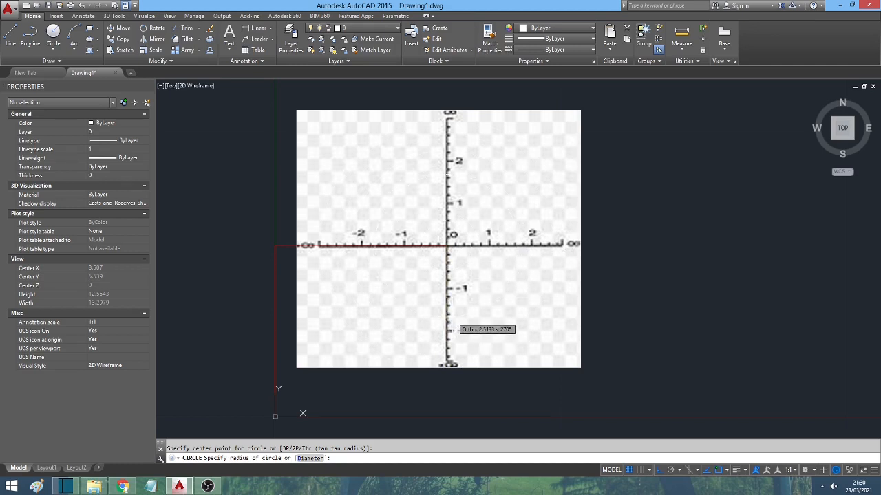
key(Escape)
Move the axis image from the horizontal line's right endpoint to the drawing origin with Ortho turned off
click(591, 230)
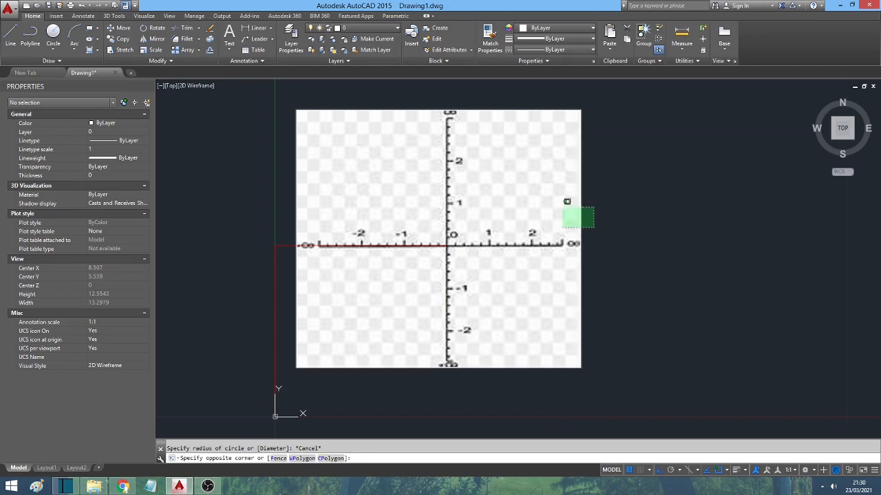
click(556, 196)
right_click(606, 197)
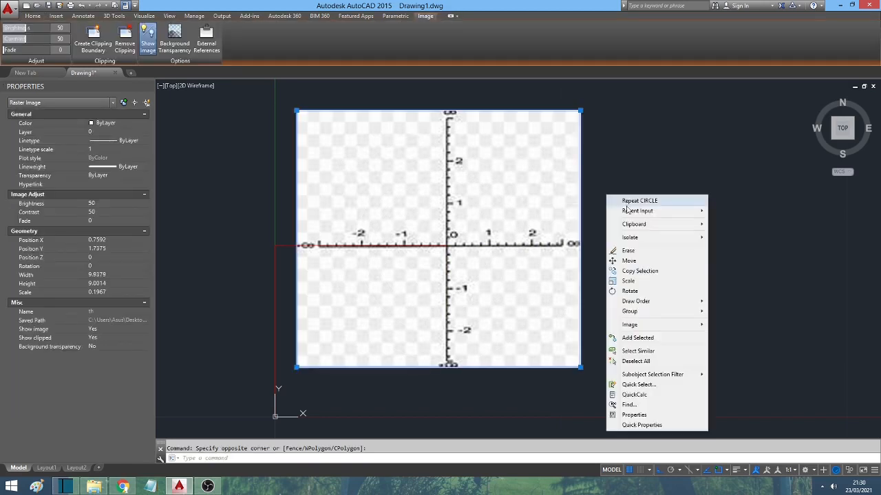
click(636, 262)
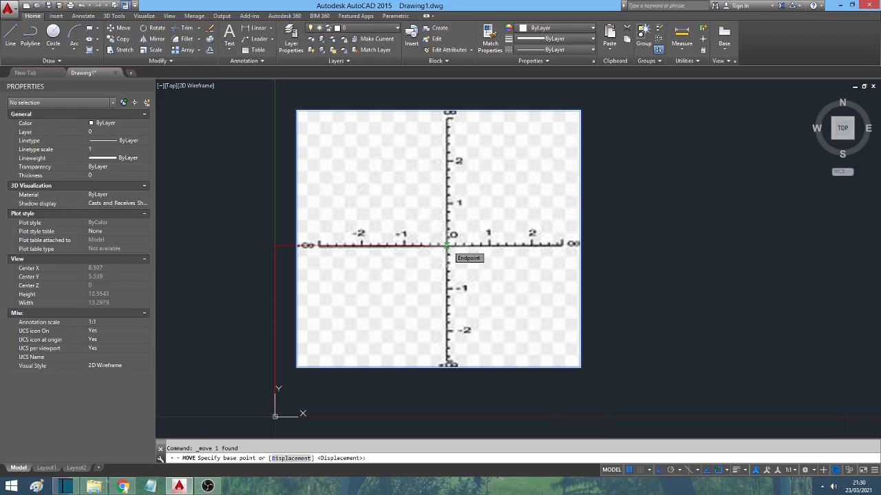
click(447, 245)
middle_drag(374, 299, 454, 241)
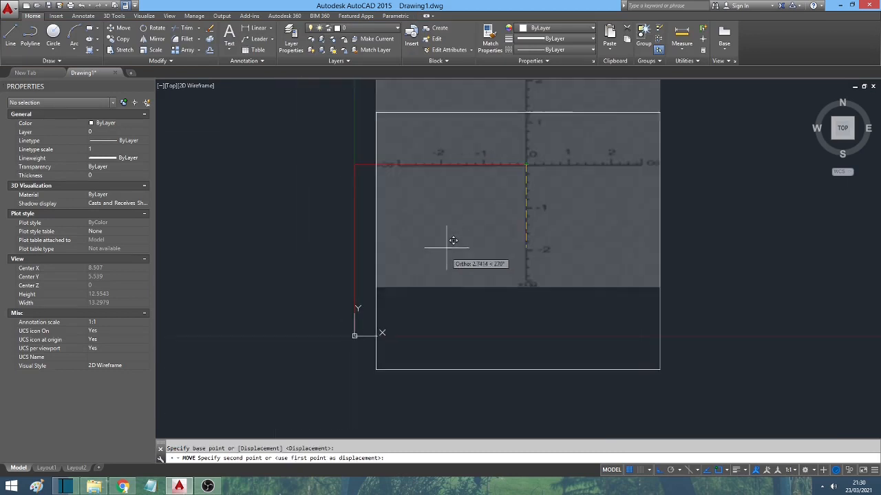
key(F8)
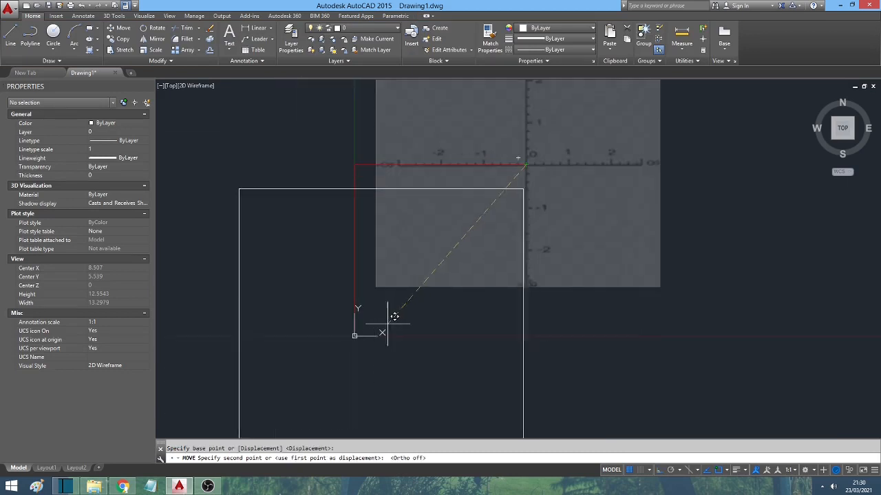
click(354, 337)
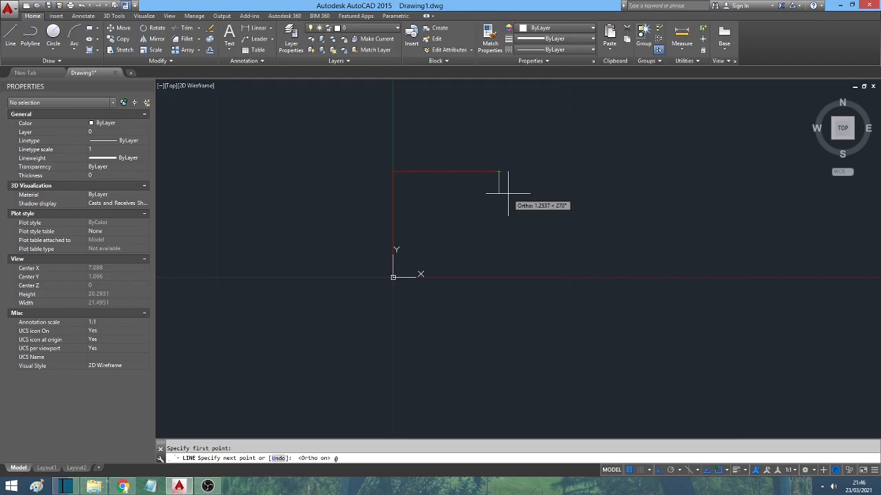
Draw the square's right side downward with @0,-6 and continue leftward along the bottom with @-5,0
text(,-6)
key(Return)
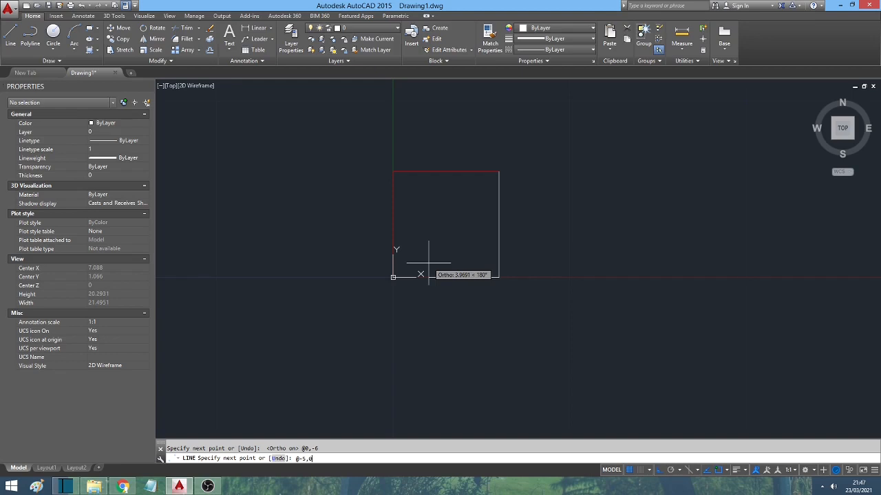
key(Return)
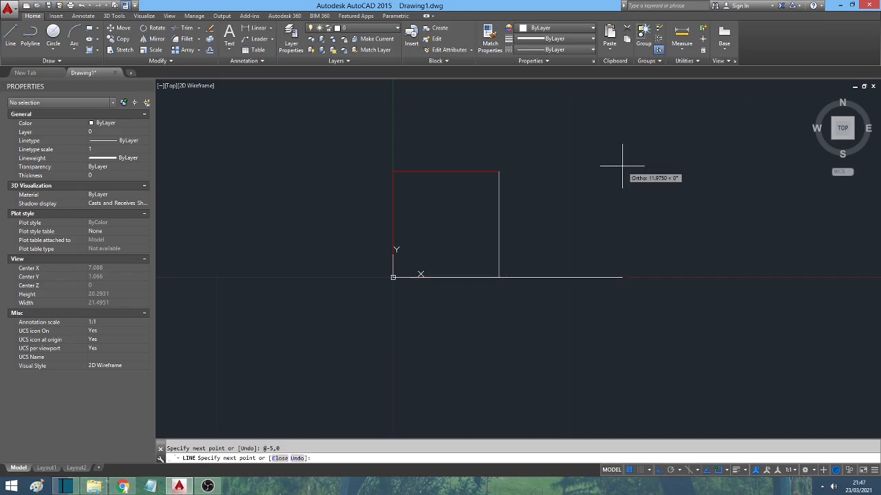
key(Escape)
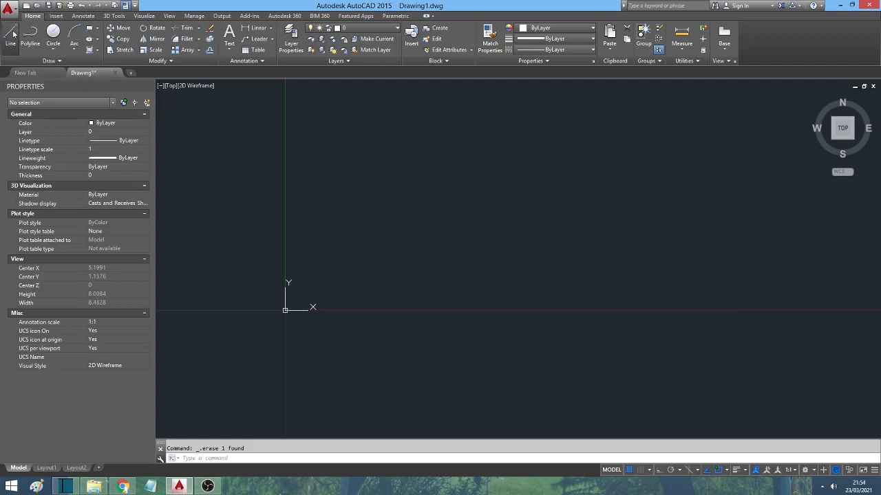
Start a new line at the absolute coordinate 0,0
click(11, 33)
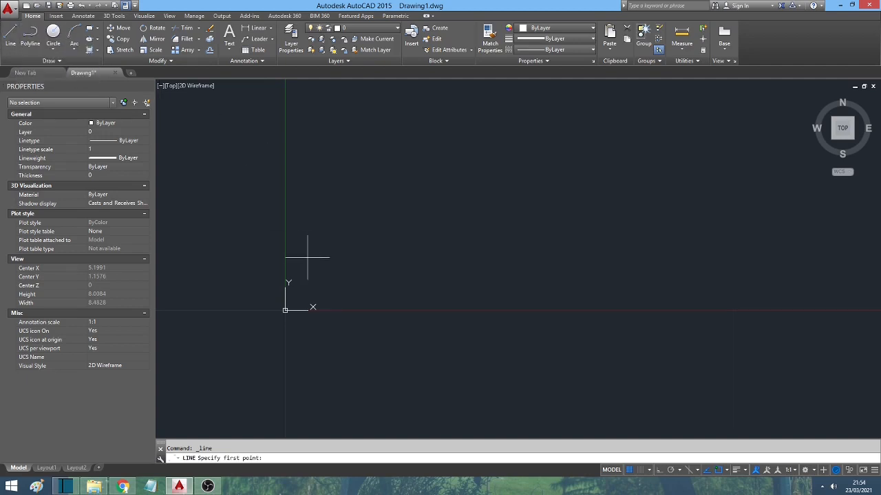
text(0,0)
key(Return)
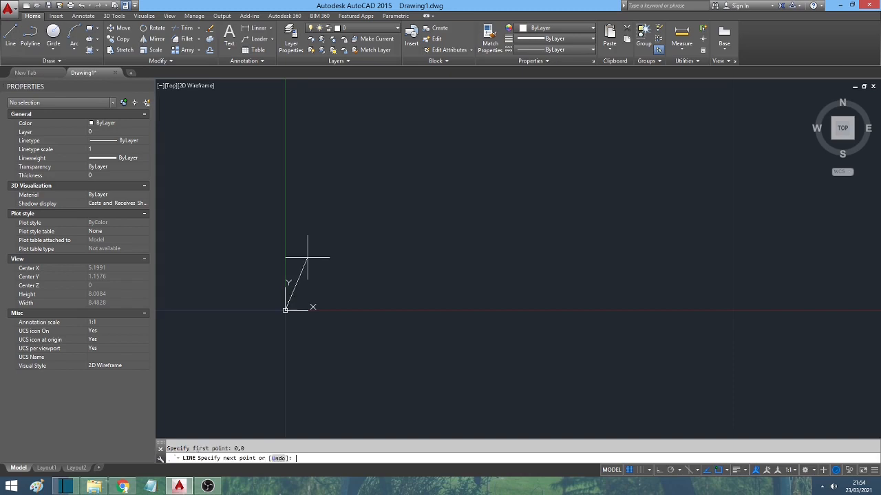